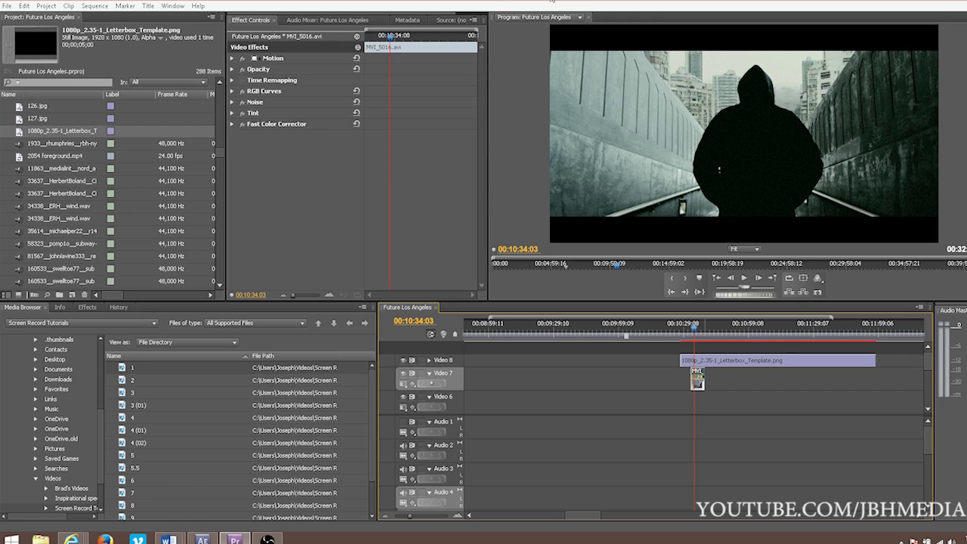
Move the playhead to 00:10:28:08 on the ungraded MVI_5016 corridor clip.
left_click(695, 332)
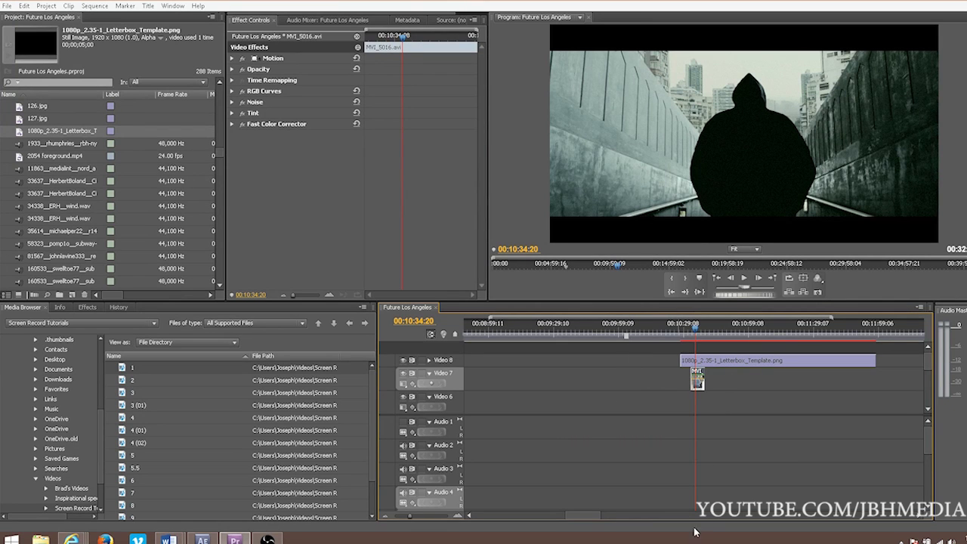
Play the ungraded hooded-figure corridor shot from 00:10:28:08, then stop playback.
left_click(682, 334)
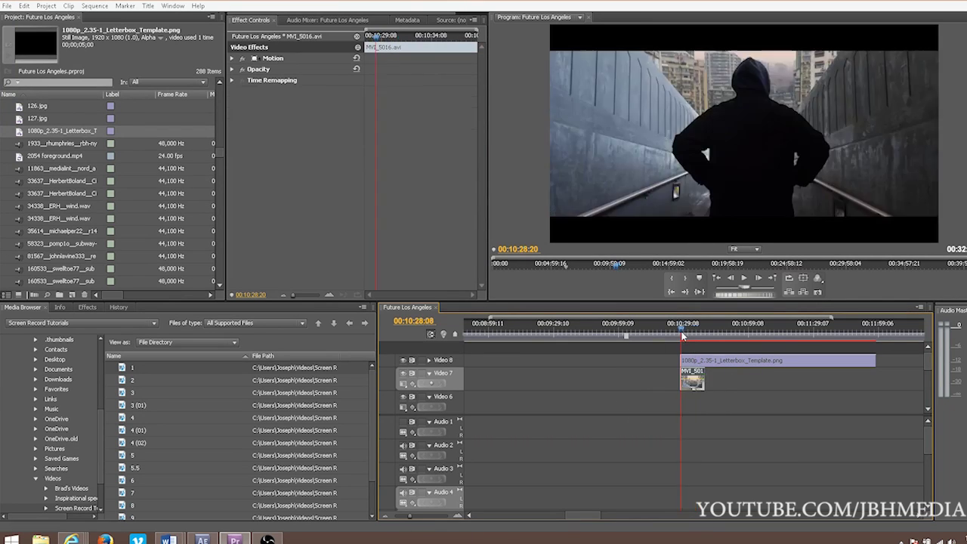
key("space")
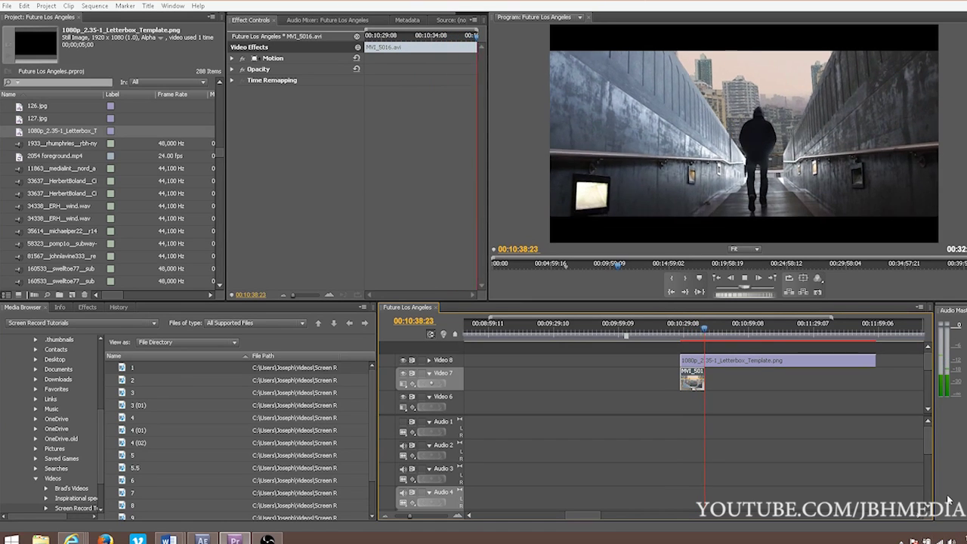
left_click(690, 333)
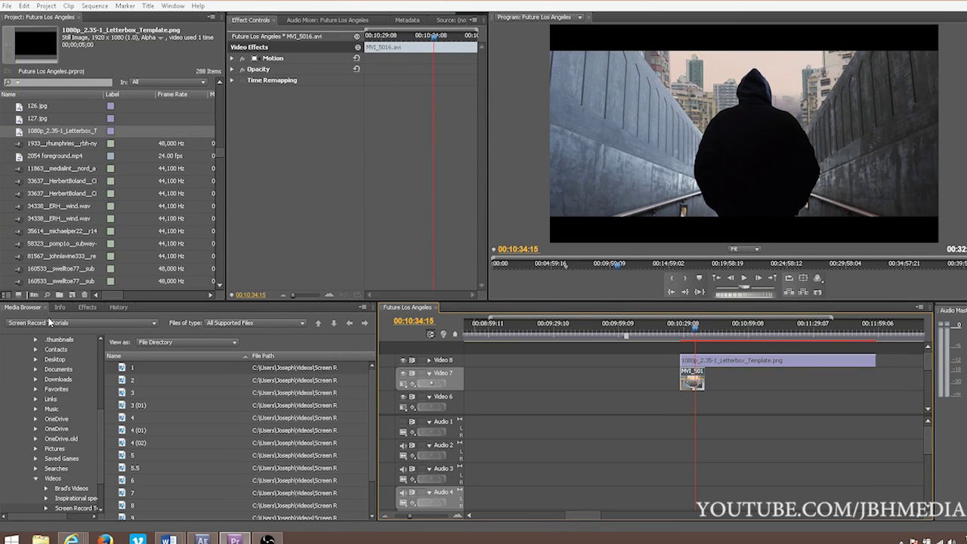
Apply Video Effects > Color Correction > RGB Curves to the MVI_5016 clip.
left_click(88, 307)
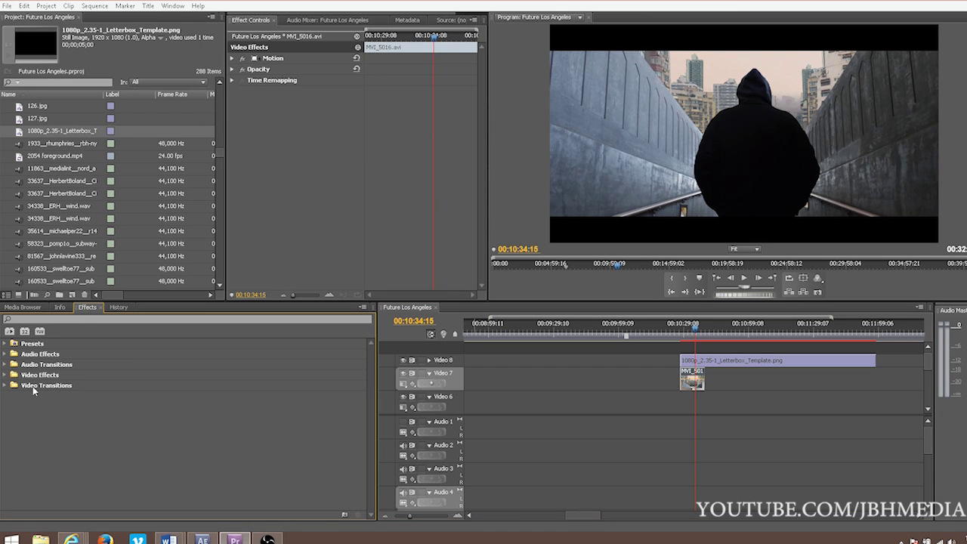
left_click(4, 375)
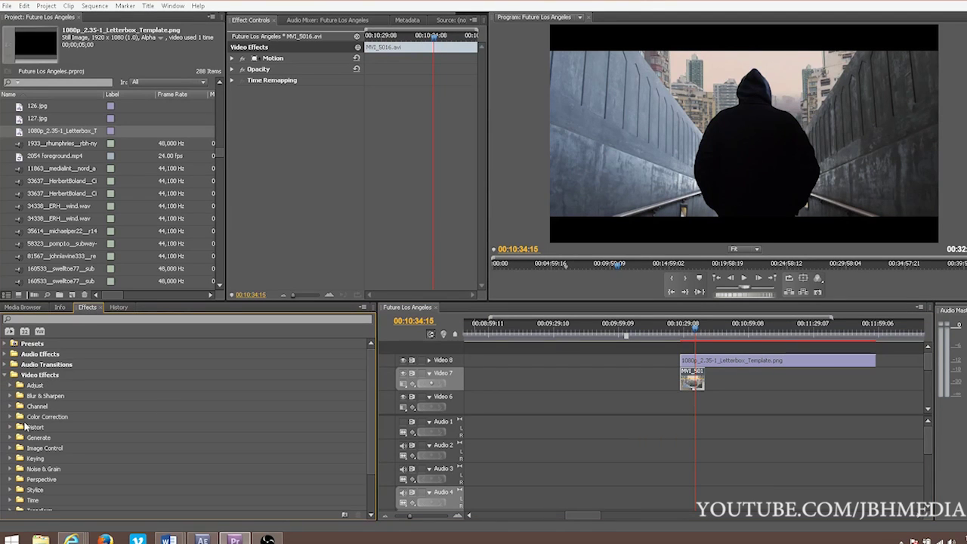
left_click(6, 416)
scroll(171, 370, "down", 3)
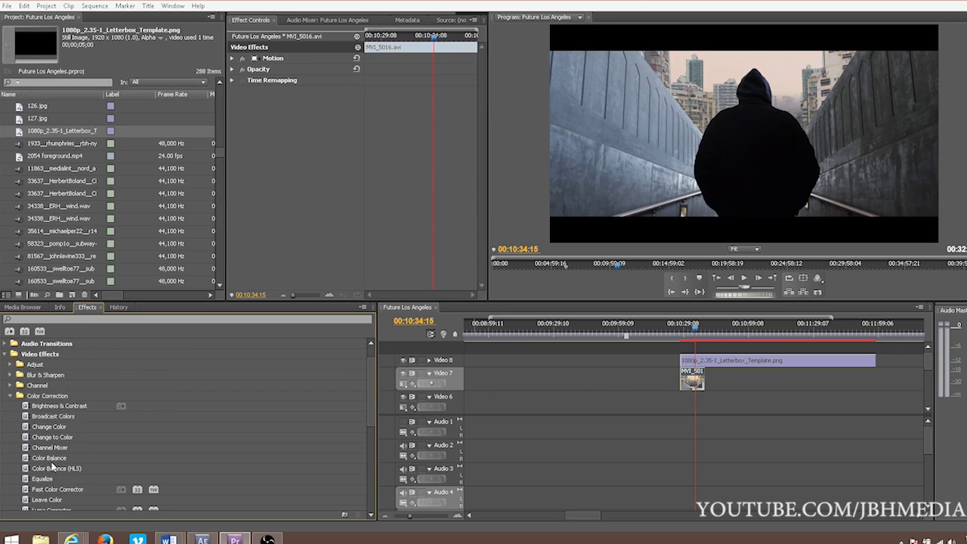
left_click_drag(45, 479, 699, 386)
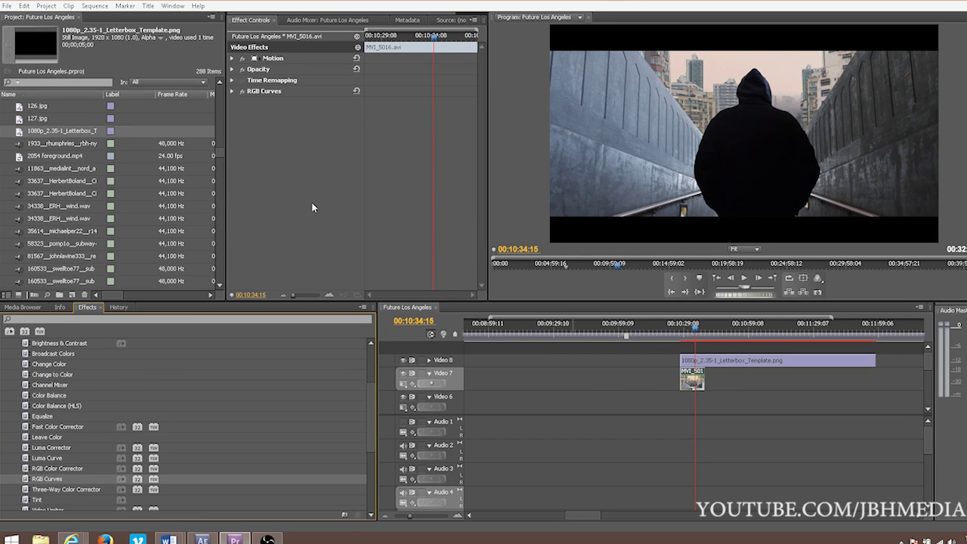
Add two points to the RGB Curves master curve, forming a contrast S-curve.
left_click(232, 91)
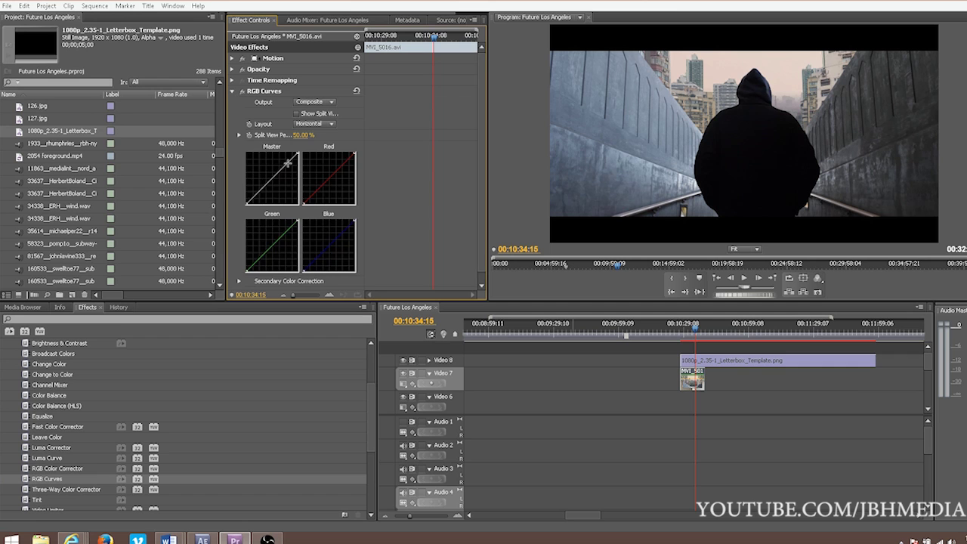
left_click(286, 164)
left_click_drag(285, 165, 283, 160)
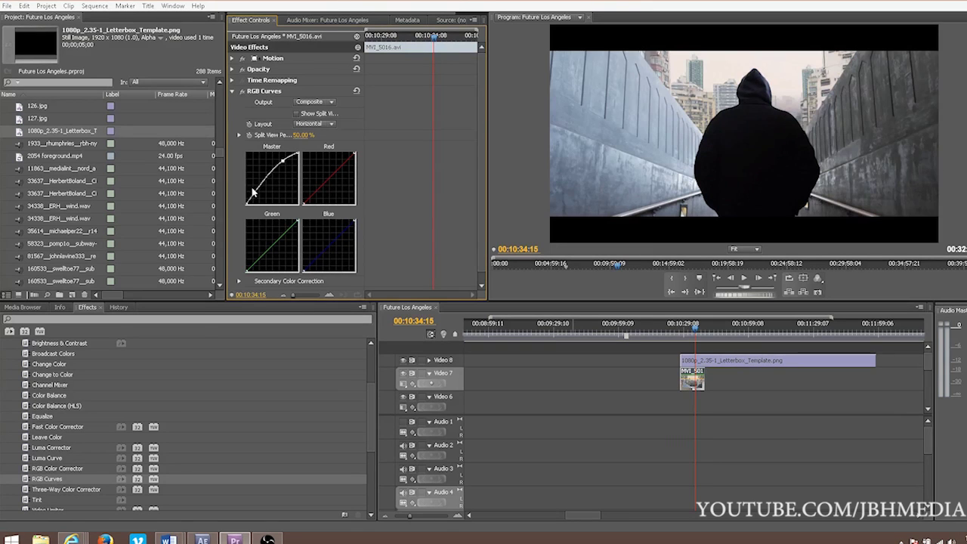
left_click_drag(255, 191, 256, 197)
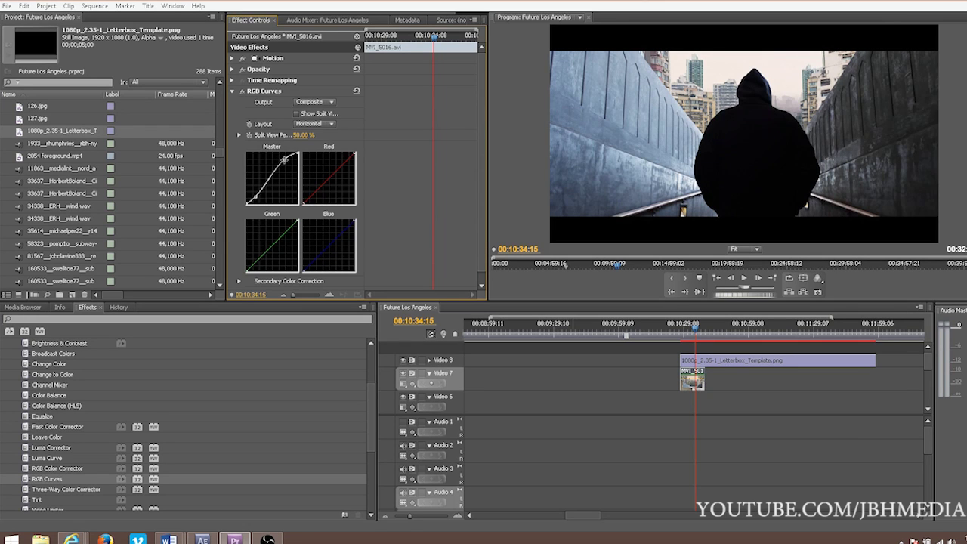
left_click(180, 6)
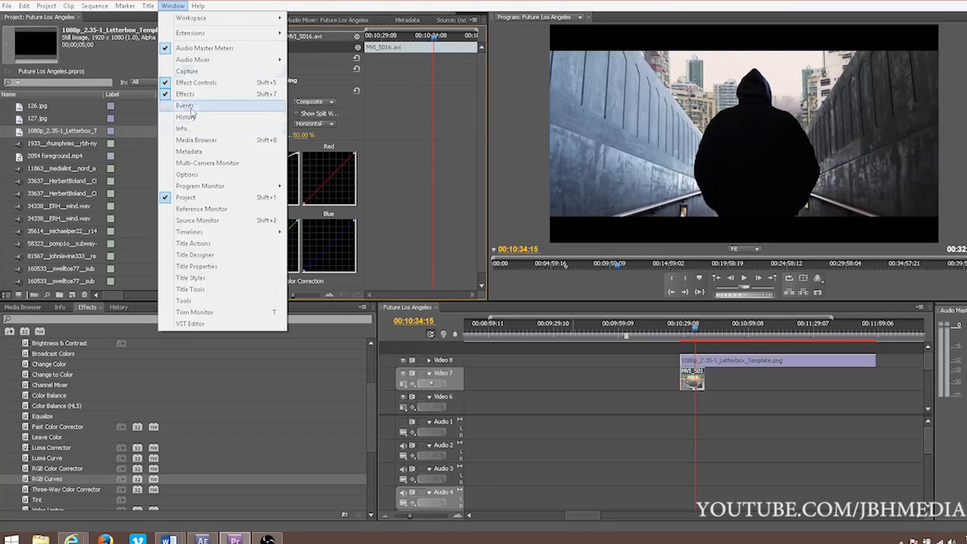
left_click(200, 208)
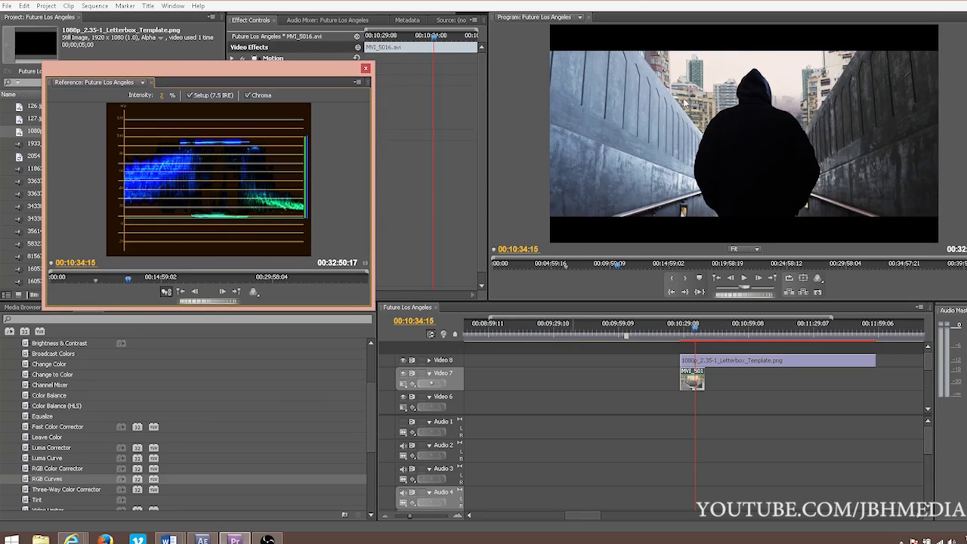
left_click(364, 68)
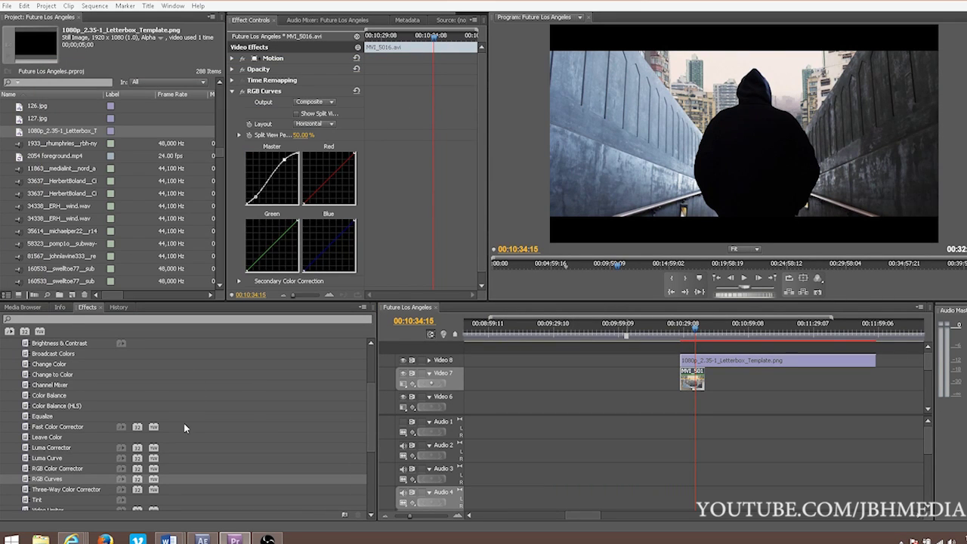
Apply the Noise & Grain > Noise effect to the corridor clip.
scroll(183, 428, "down", 1)
scroll(55, 460, "up", 2)
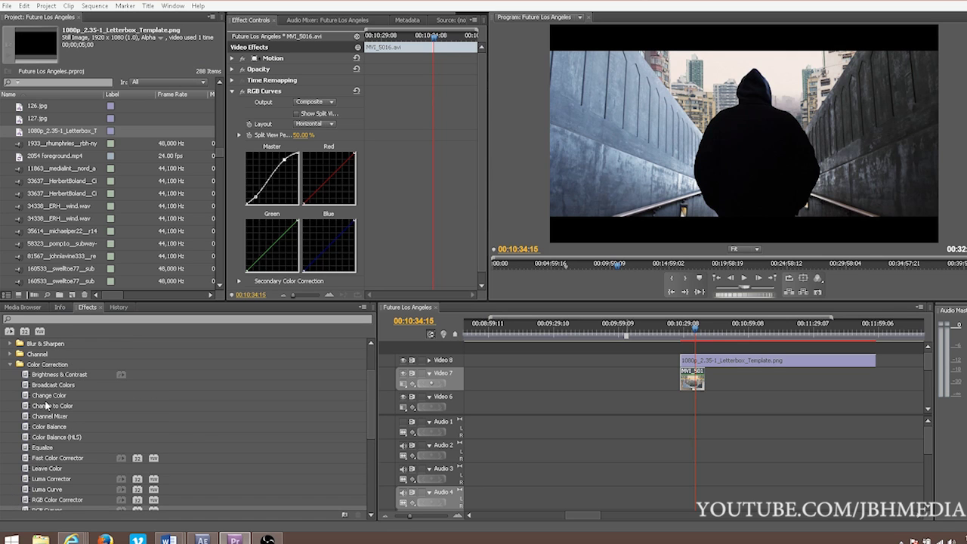
left_click(11, 365)
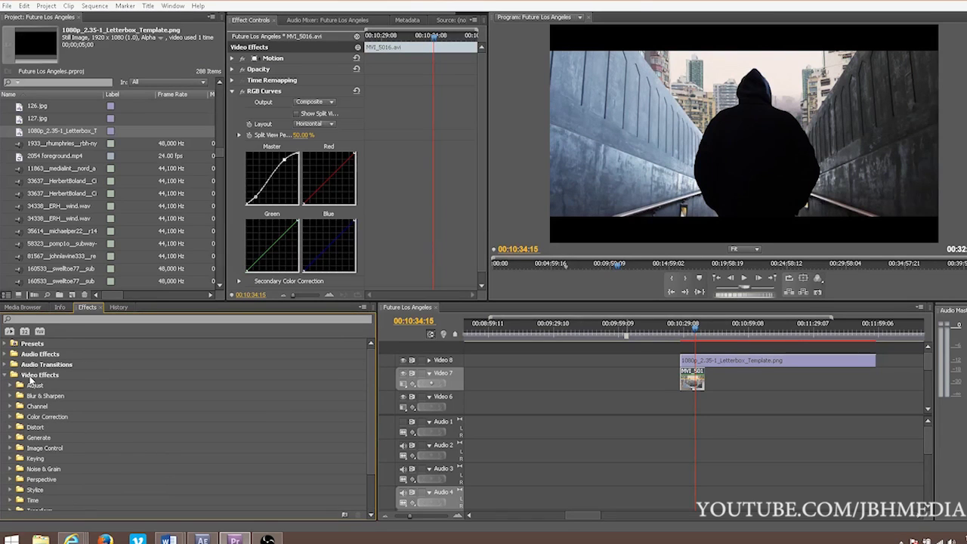
scroll(30, 381, "down", 1)
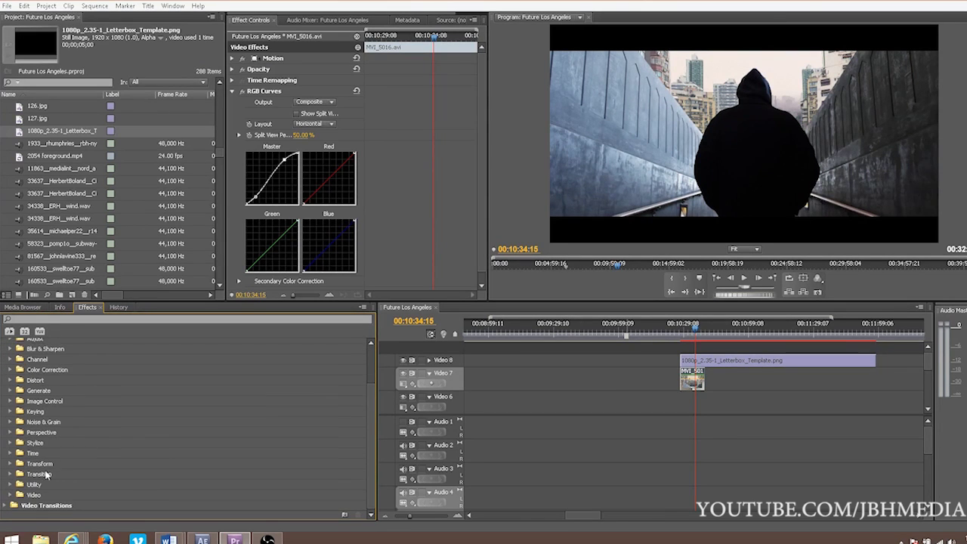
scroll(41, 369, "up", 1)
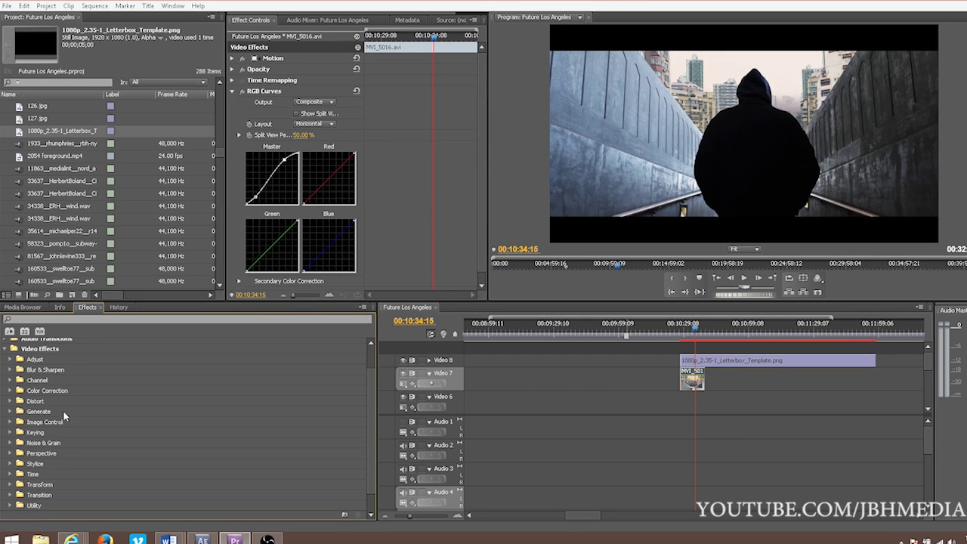
left_click(10, 442)
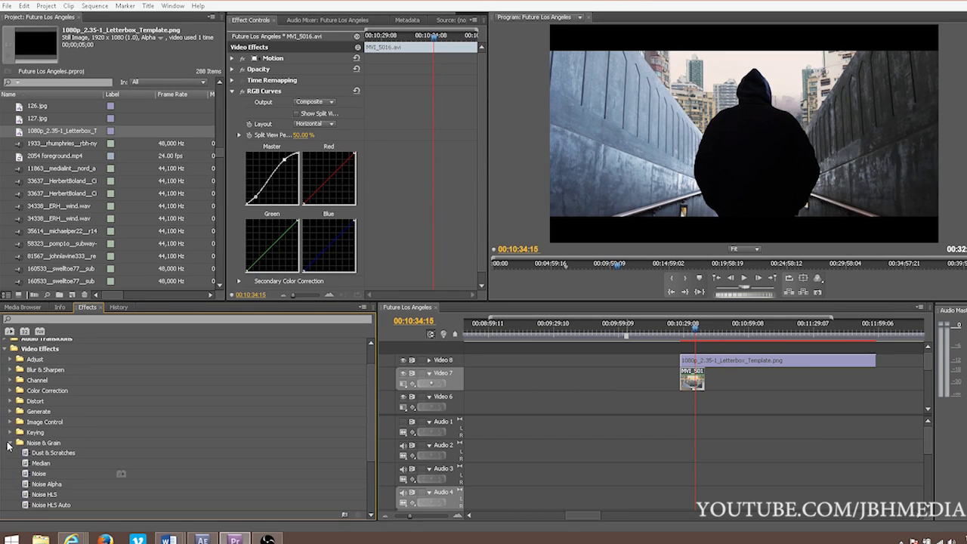
scroll(26, 439, "down", 1)
left_click_drag(38, 442, 695, 379)
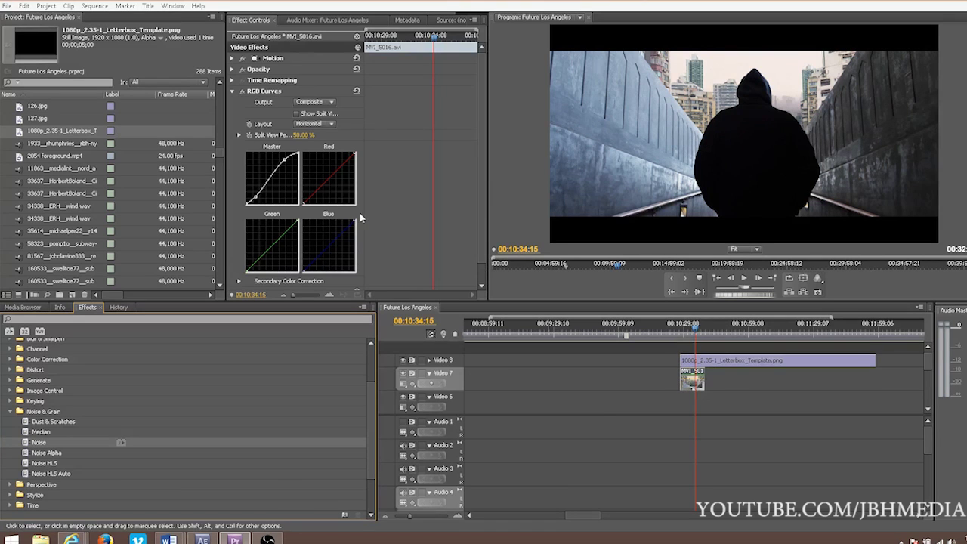
Set the Noise effect's Amount of Noise to 6%.
left_click(231, 91)
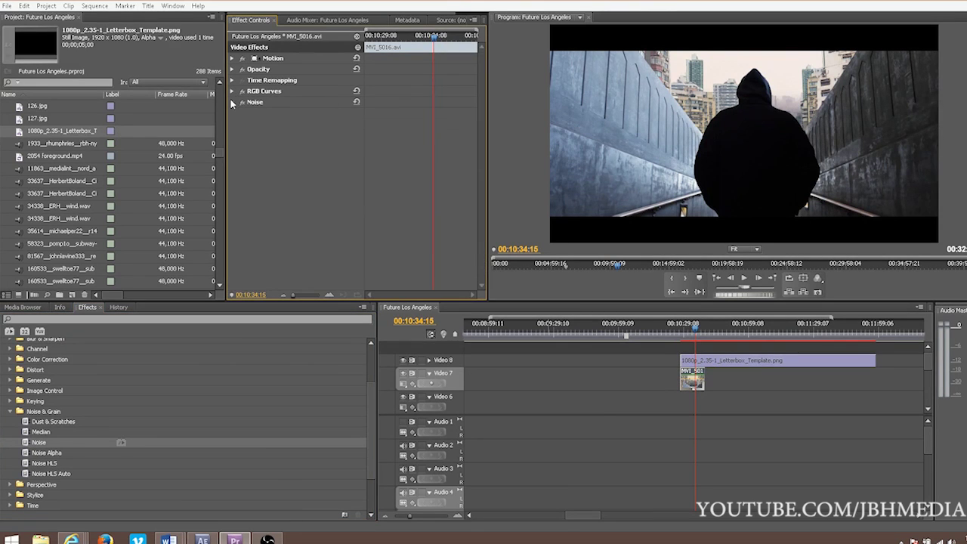
left_click(299, 113)
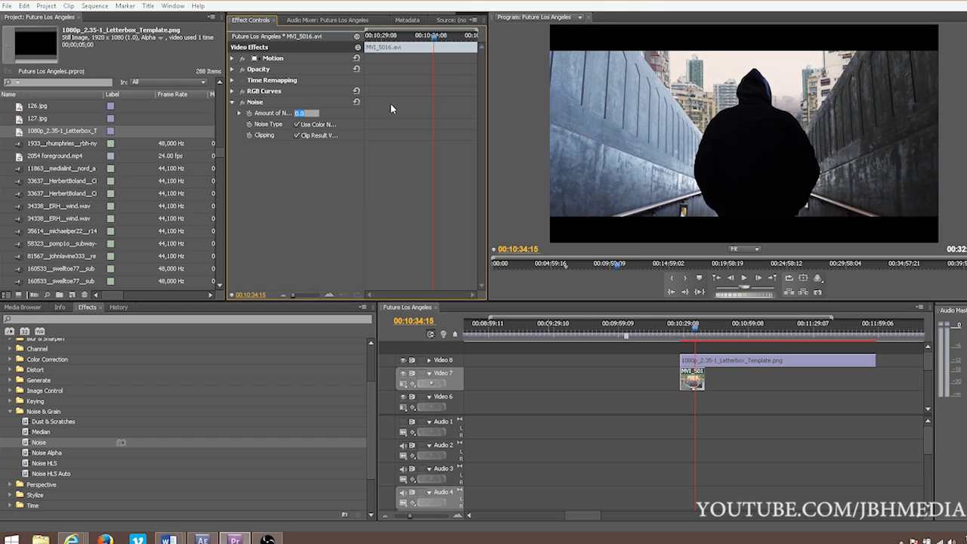
type("6")
key("Return")
Enlarge the Program monitor and switch Noise off to compare the grain.
left_click_drag(670, 302, 665, 527)
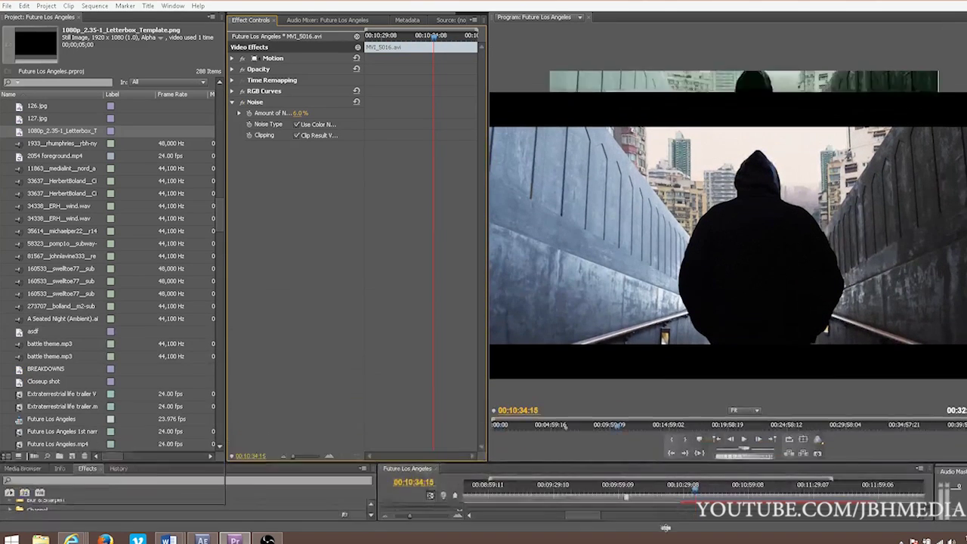
left_click_drag(486, 299, 117, 303)
left_click(35, 101)
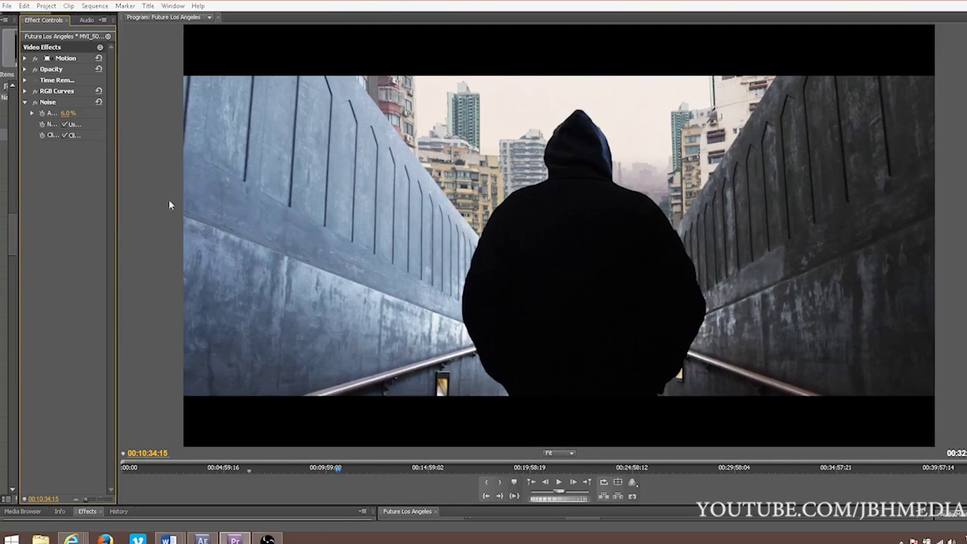
Widen the Effect Controls panel and bring the Project media list back into view.
left_click_drag(119, 226, 486, 227)
left_click_drag(485, 453, 657, 298)
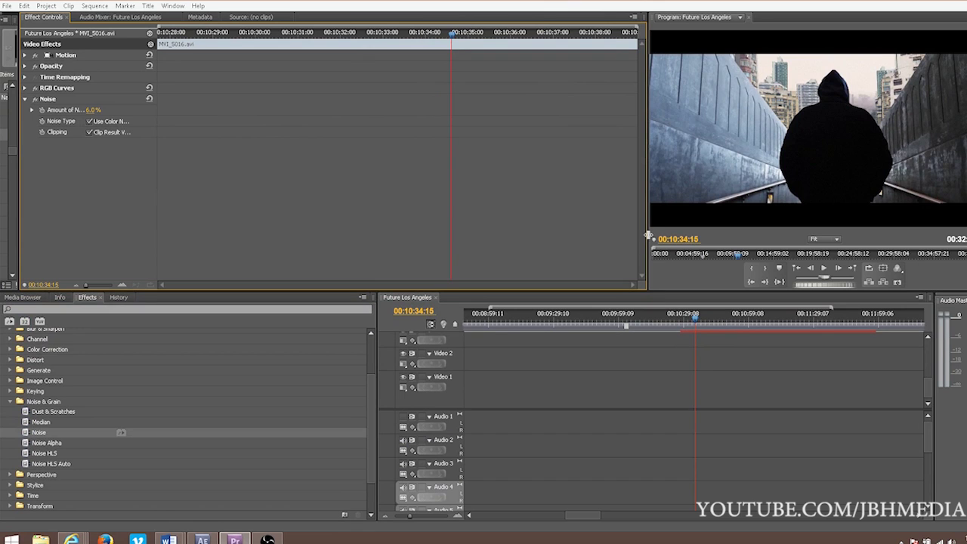
left_click_drag(647, 239, 714, 239)
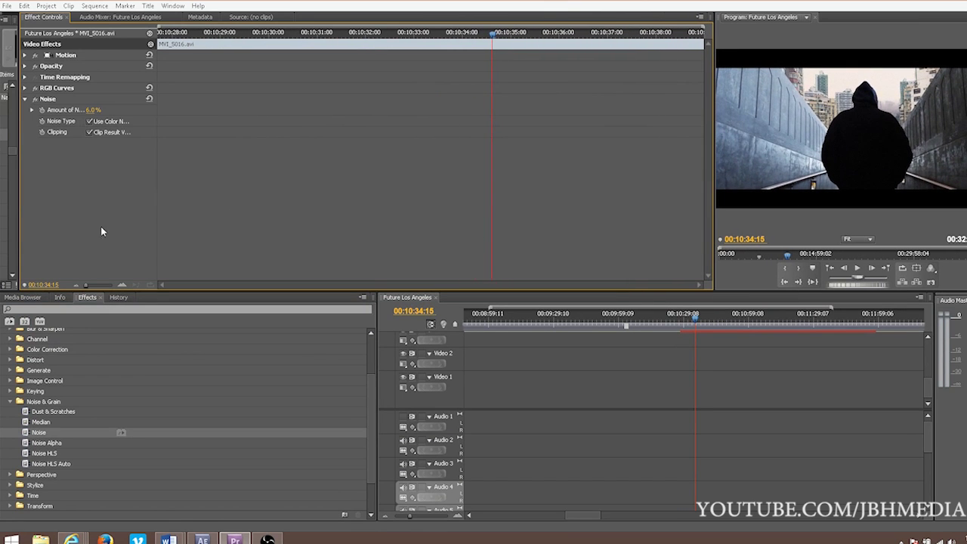
left_click_drag(21, 229, 409, 229)
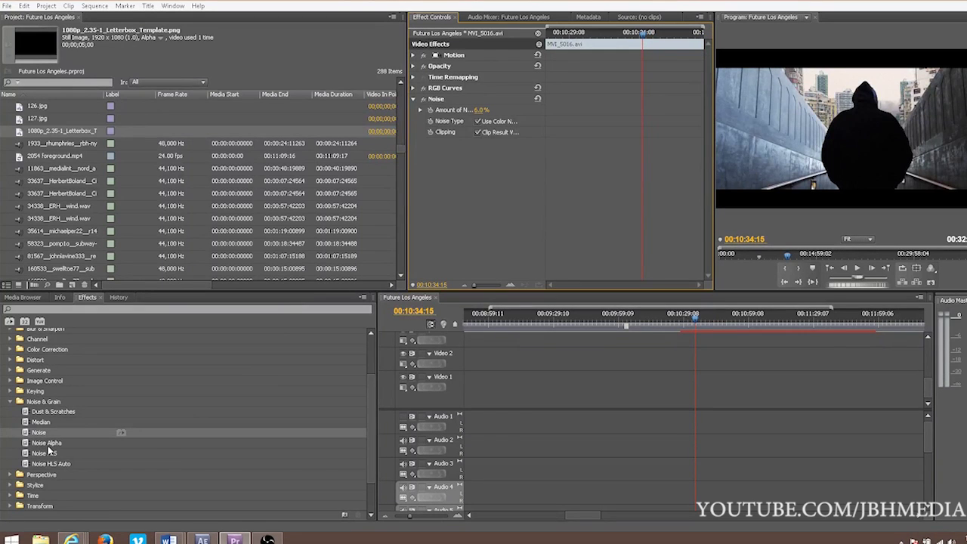
Apply Color Correction > Tint to the corridor clip.
left_click(12, 400)
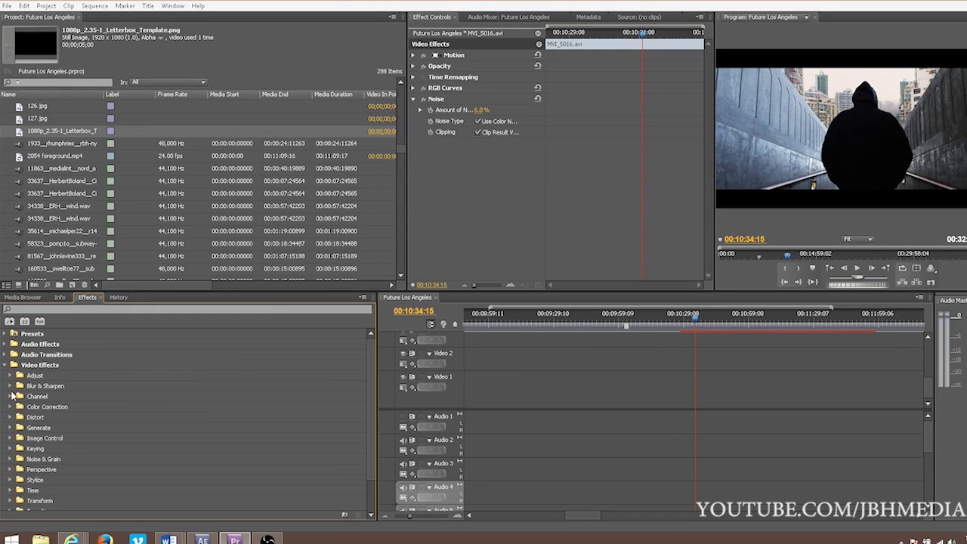
left_click(12, 406)
scroll(41, 453, "down", 3)
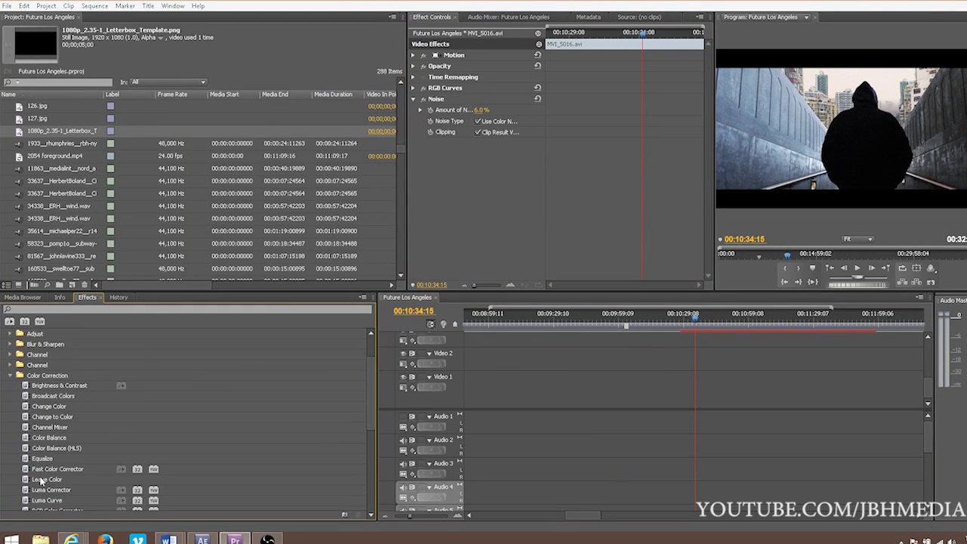
left_click_drag(36, 479, 428, 144)
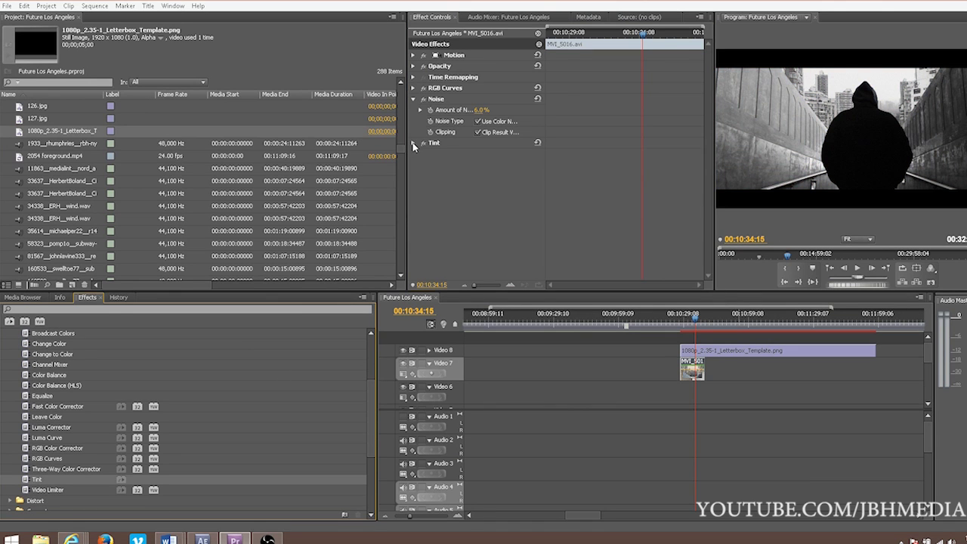
Set Amount to Tint to 40%, then collapse the Tint and Noise settings.
left_click(413, 143)
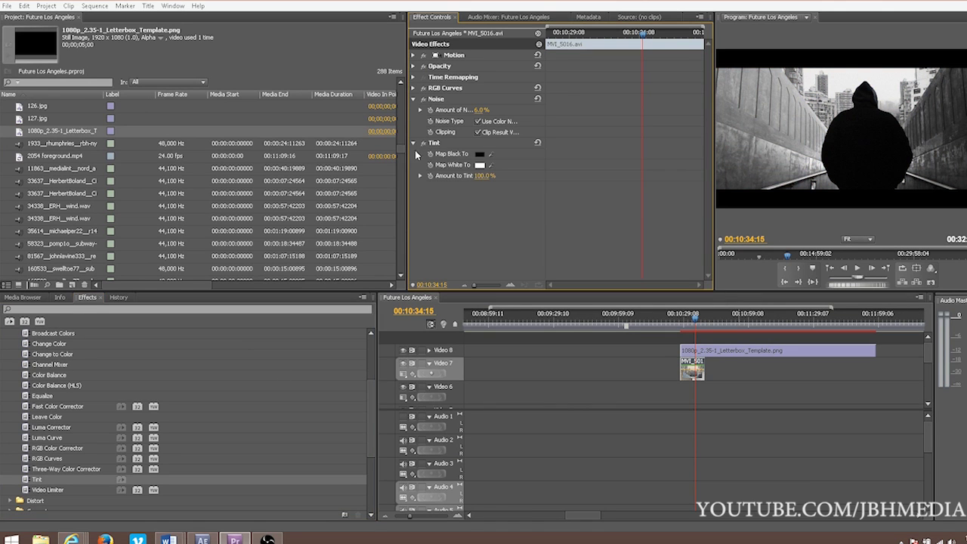
left_click(482, 175)
type("40")
key("Return")
left_click(413, 143)
left_click(413, 99)
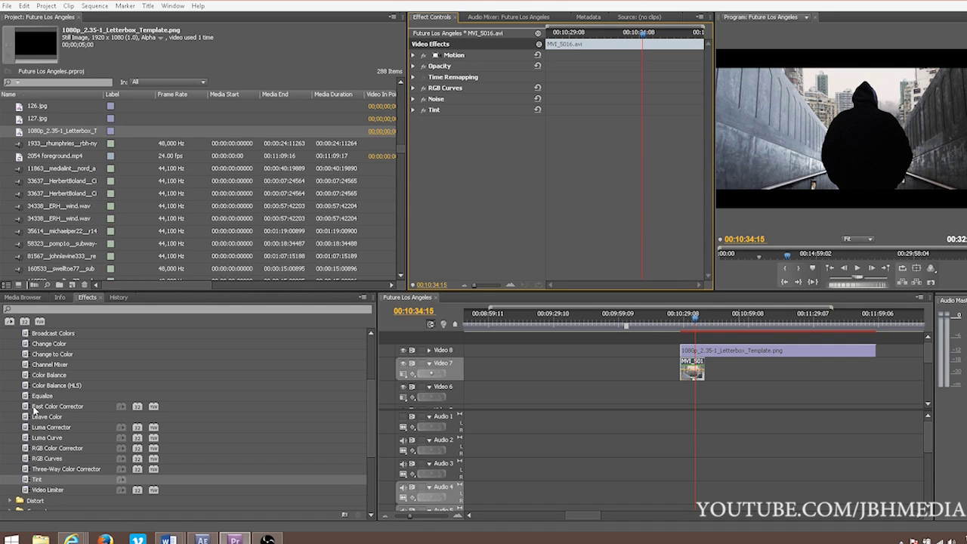
Apply Fast Color Corrector to the MVI clip and shift its Hue Balance toward green.
left_click_drag(34, 409, 696, 374)
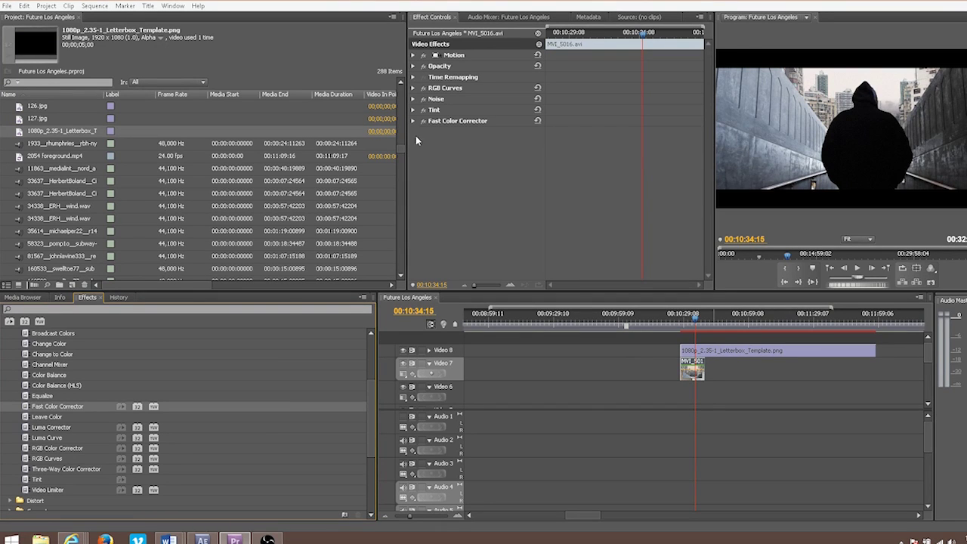
left_click(413, 121)
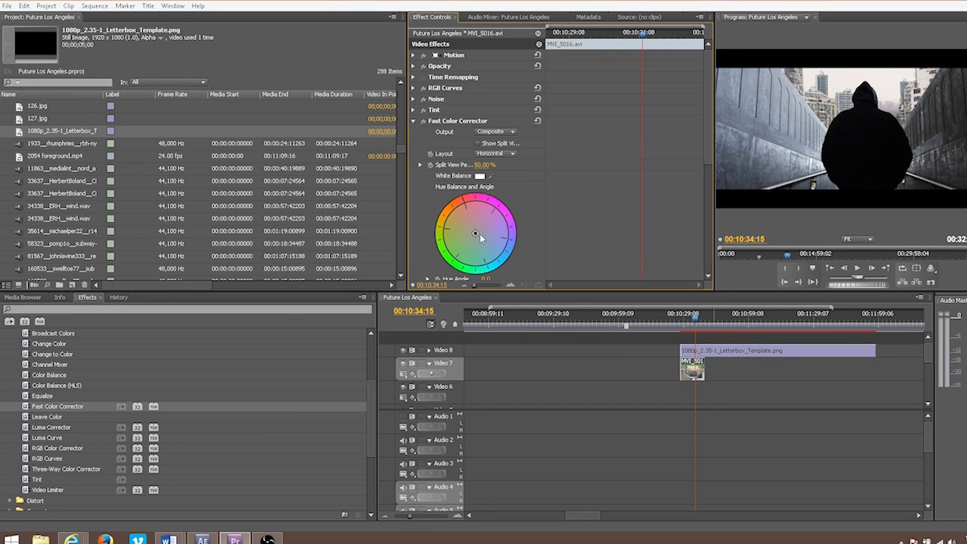
left_click_drag(474, 236, 468, 246)
left_click_drag(712, 223, 571, 222)
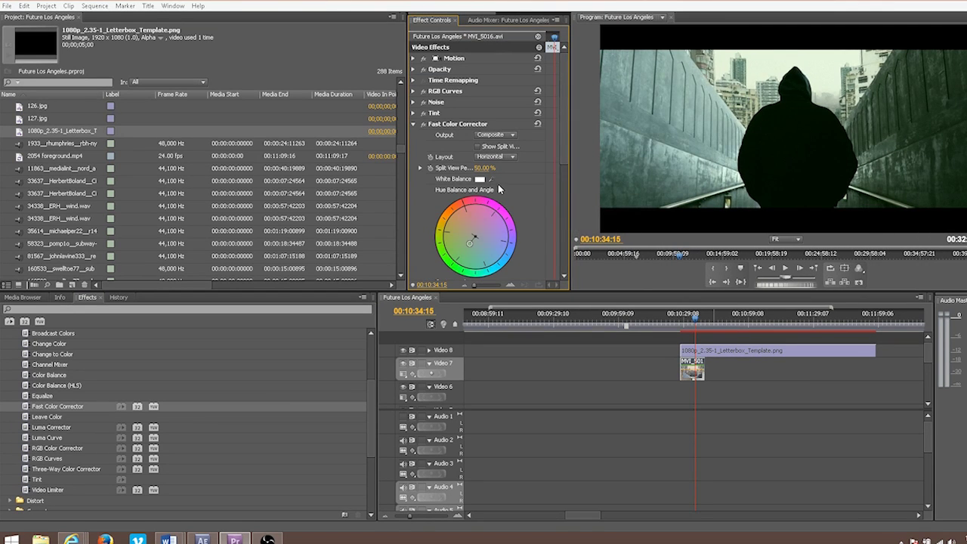
left_click(412, 124)
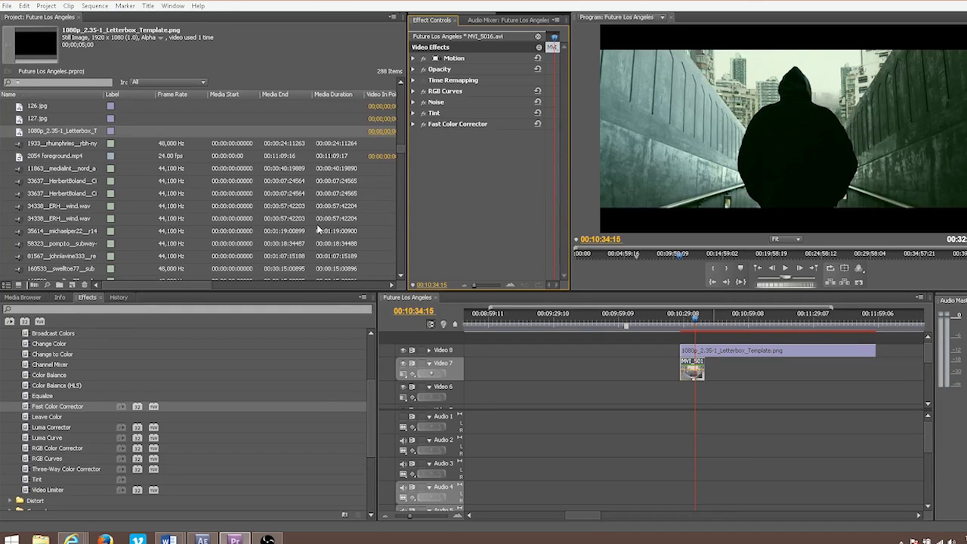
Add and drag points on the RGB Curves master curve to form a steeper S.
left_click(414, 92)
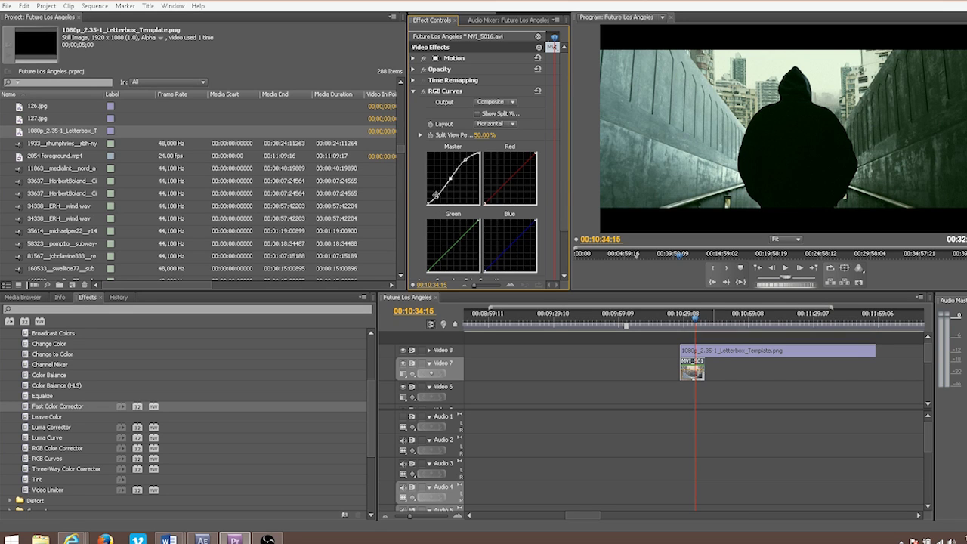
left_click_drag(437, 196, 434, 198)
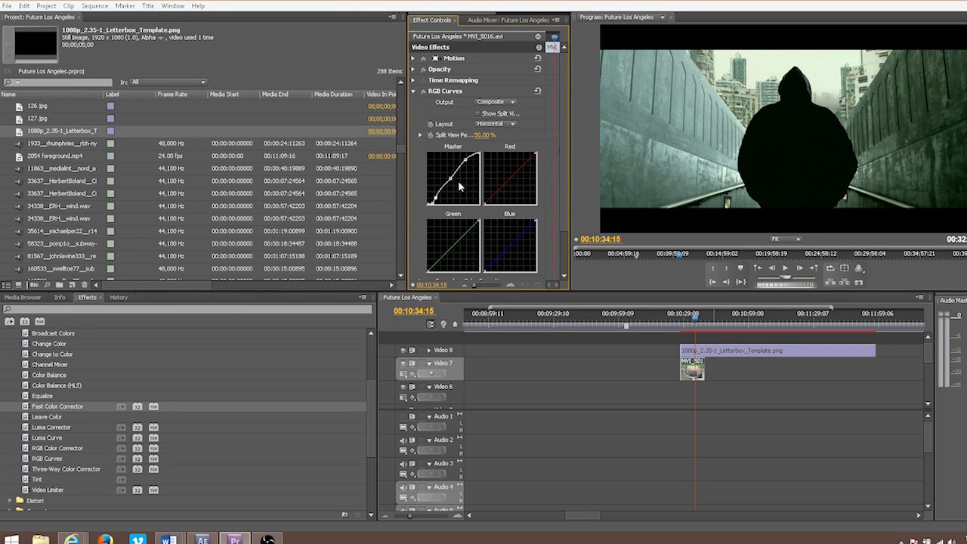
left_click_drag(449, 179, 437, 200)
mouse_move(469, 160)
left_mouse_down()
mouse_move(433, 202)
mouse_move(466, 157)
left_mouse_up()
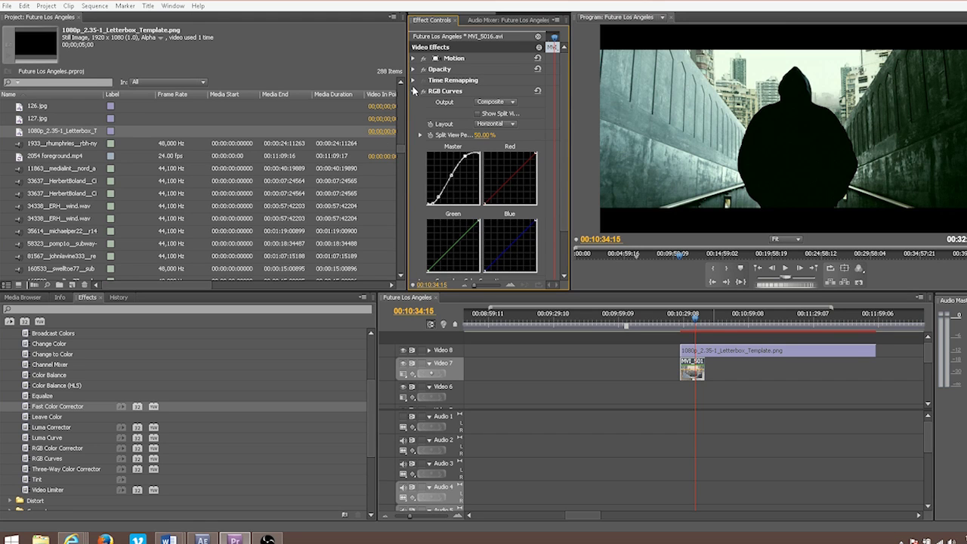
left_click_drag(451, 174, 448, 182)
left_click(461, 164)
left_click_drag(447, 178, 448, 176)
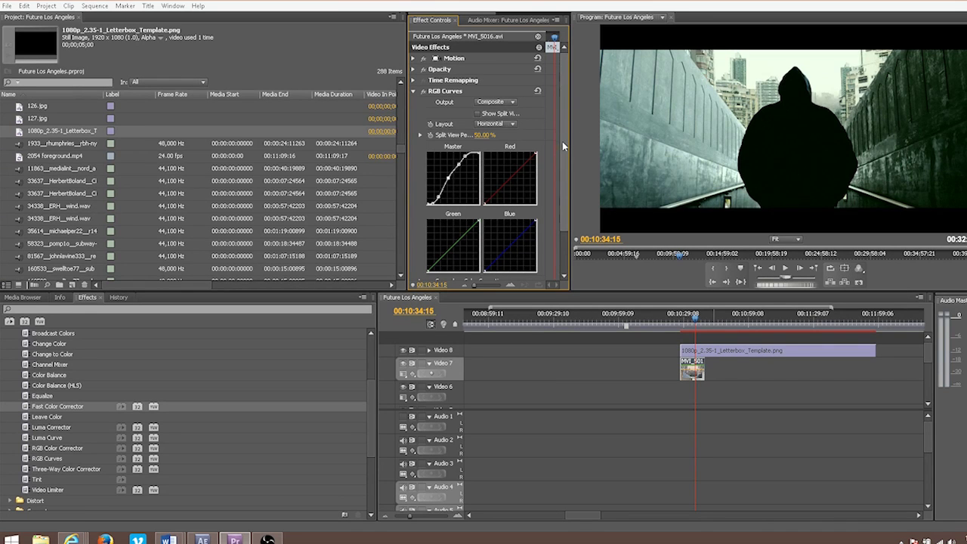
Set the Fast Color Corrector Saturation to 60.
scroll(562, 141, "down", 5)
scroll(521, 214, "down", 6)
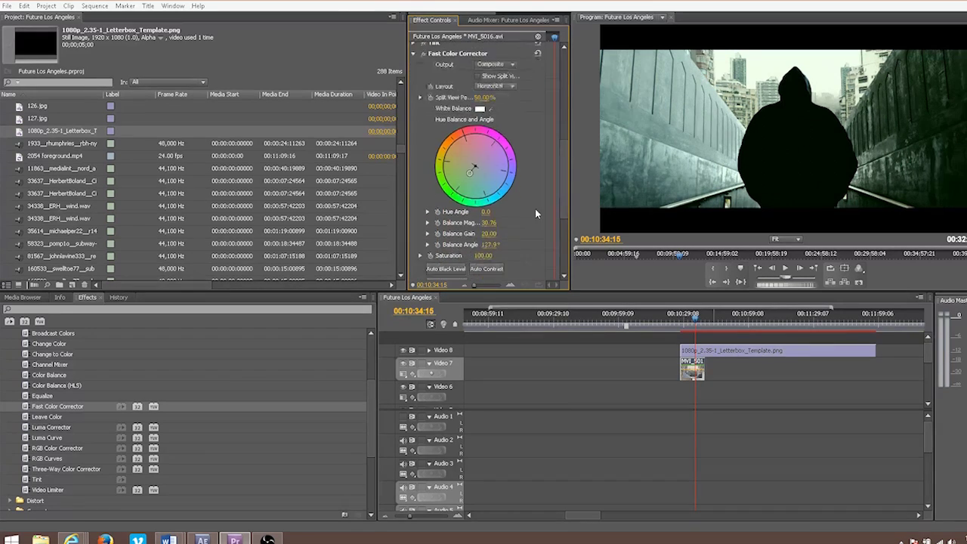
left_click(483, 130)
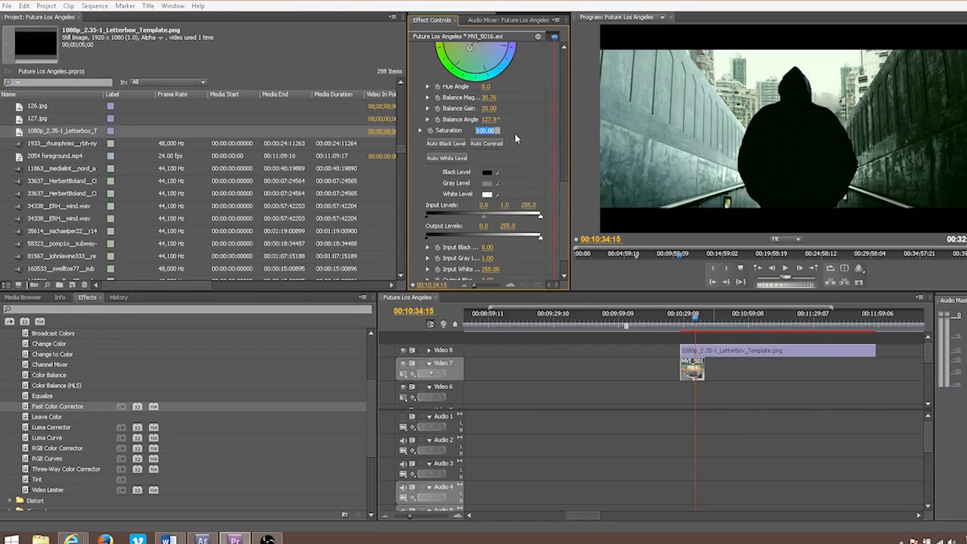
type("60")
key("Return")
Move the playhead to an earlier frame of the corridor shot to preview it.
scroll(566, 224, "down", 1)
left_click(682, 324)
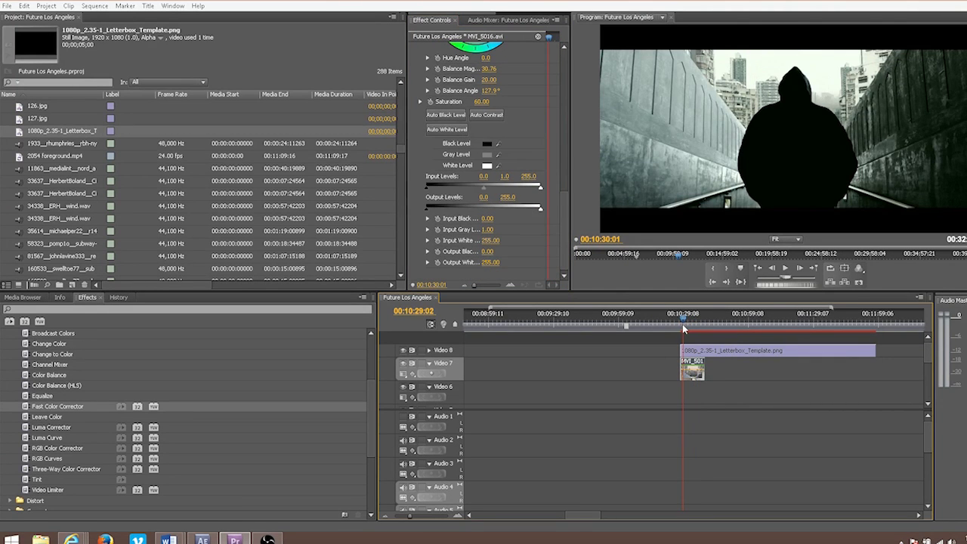
left_click_drag(682, 324, 681, 326)
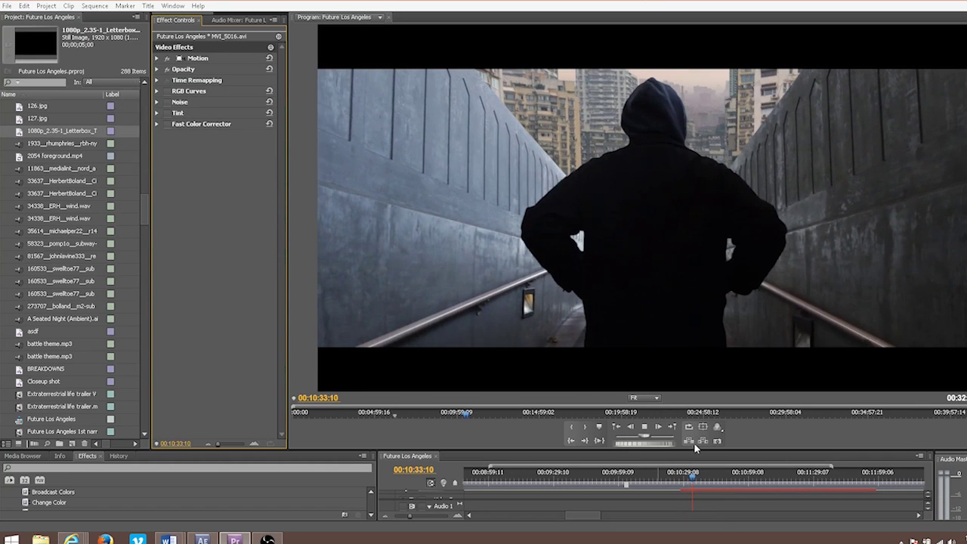
Stop playback, toggle Tint off for a before/after comparison, and scrub through the graded shot.
key("space")
left_click(166, 113)
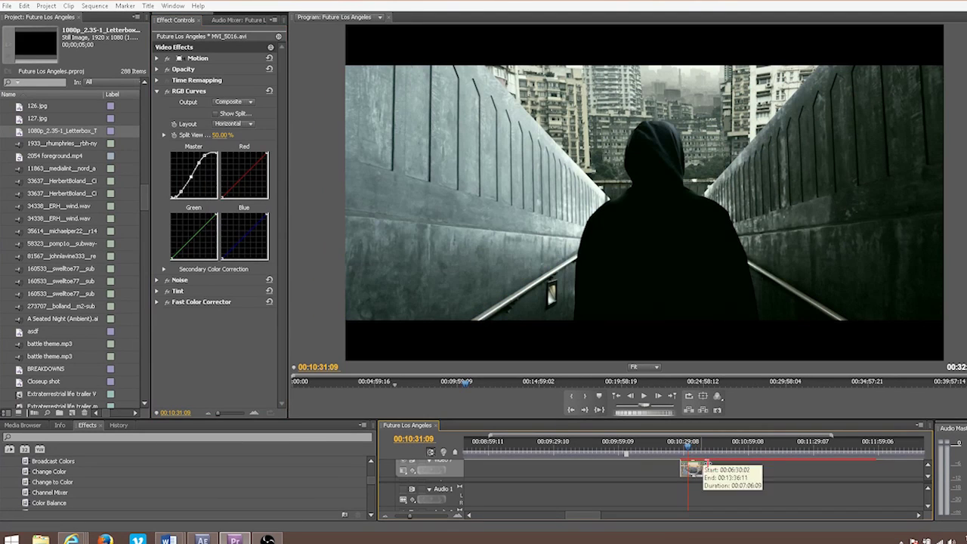
left_click_drag(706, 463, 689, 452)
left_click(693, 451)
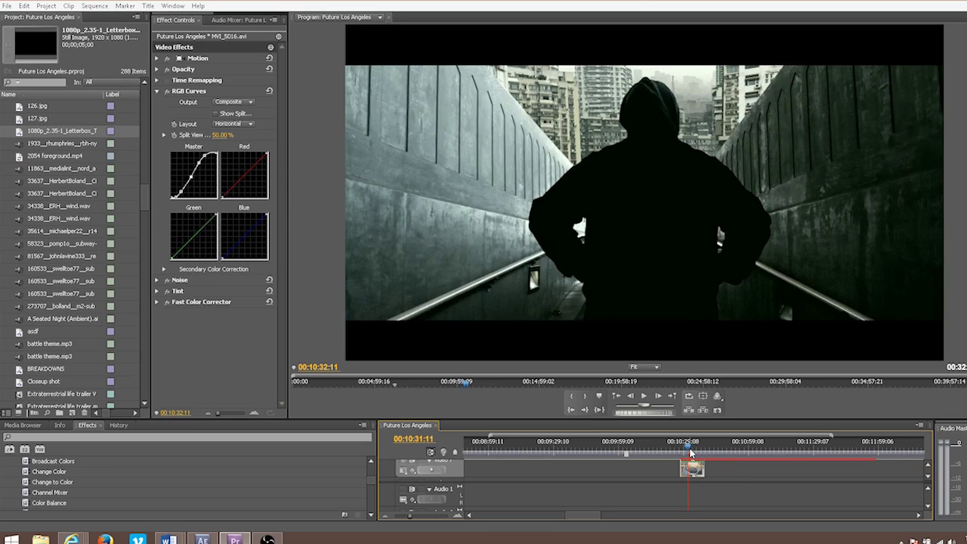